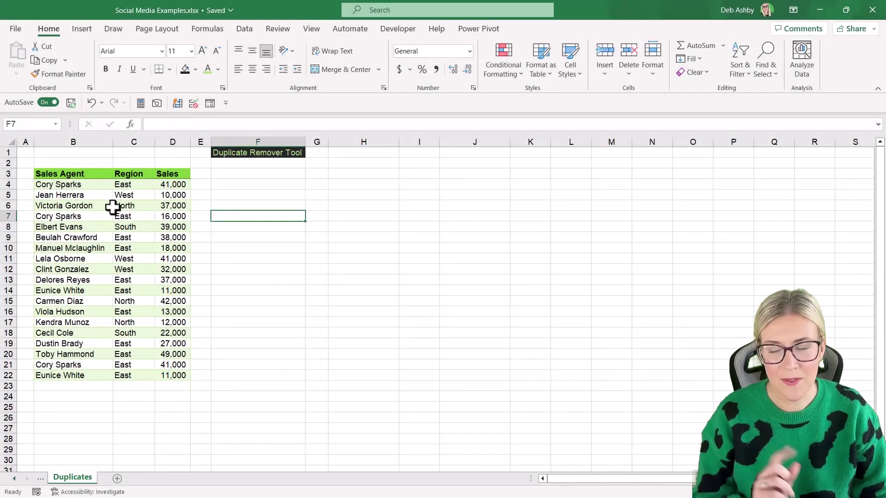
Step: Highlight row 4's record (East, 41,000) and the repeated agent record in row 7 (16,000)
left_click(111, 207)
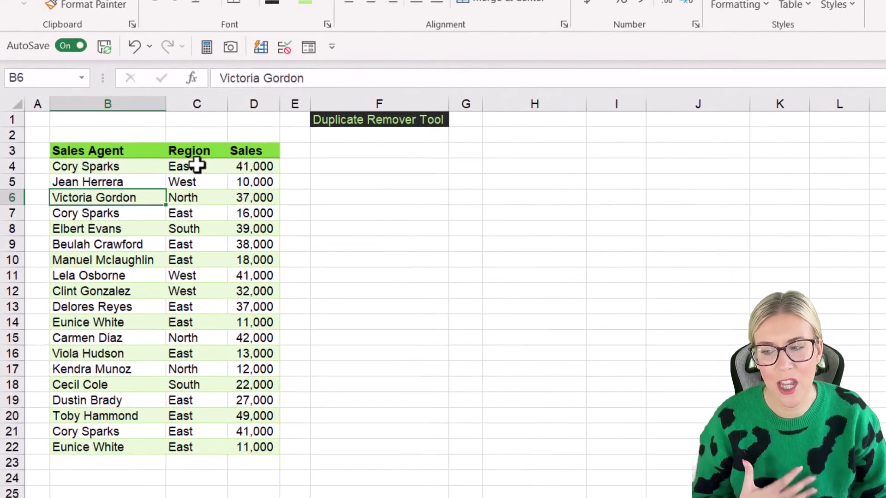
left_click(134, 183)
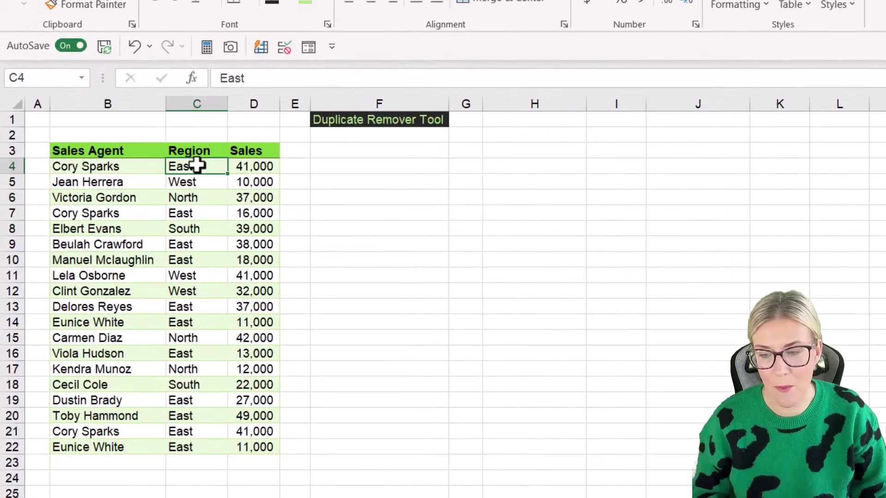
left_click(255, 167)
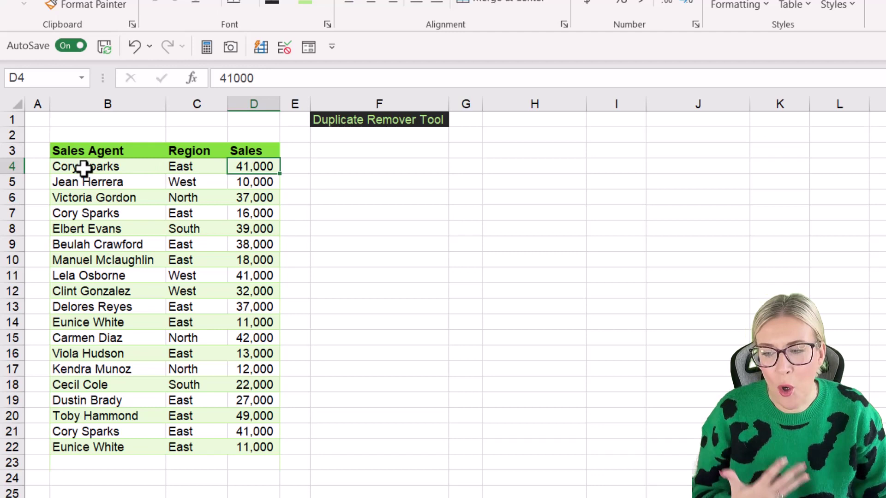
left_click_drag(79, 168, 249, 168)
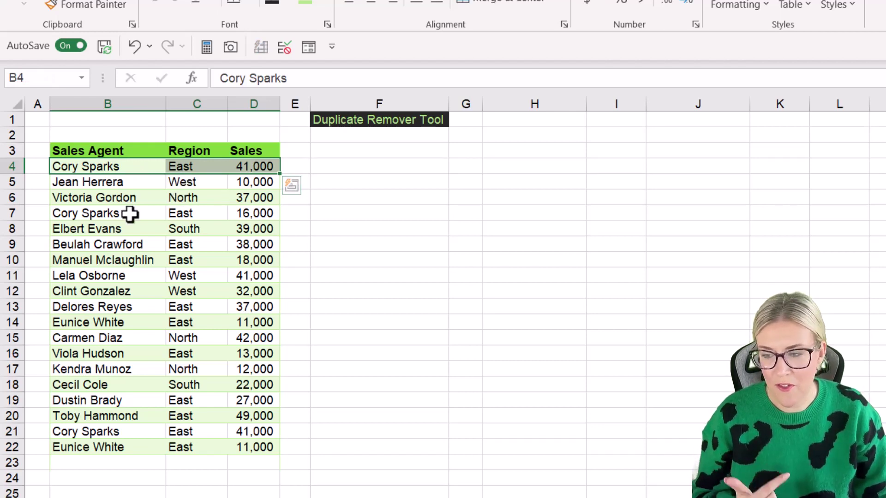
left_click(64, 213)
left_click_drag(64, 213, 248, 215)
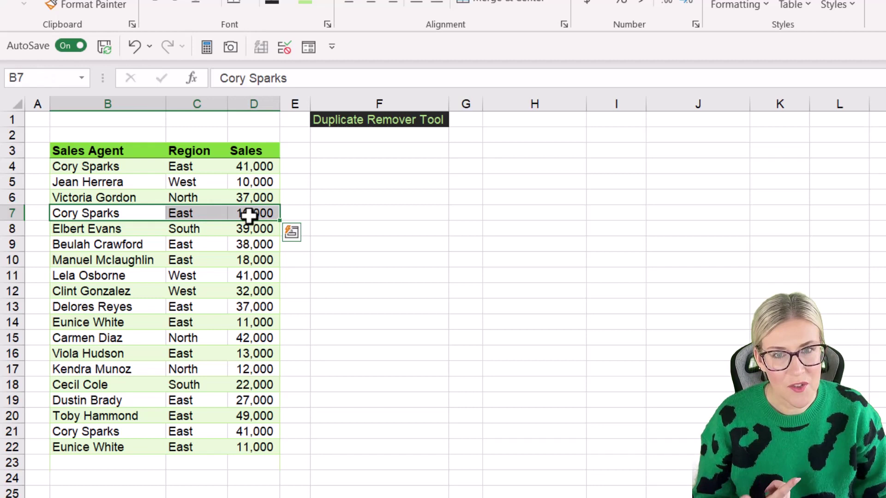
left_click(248, 215)
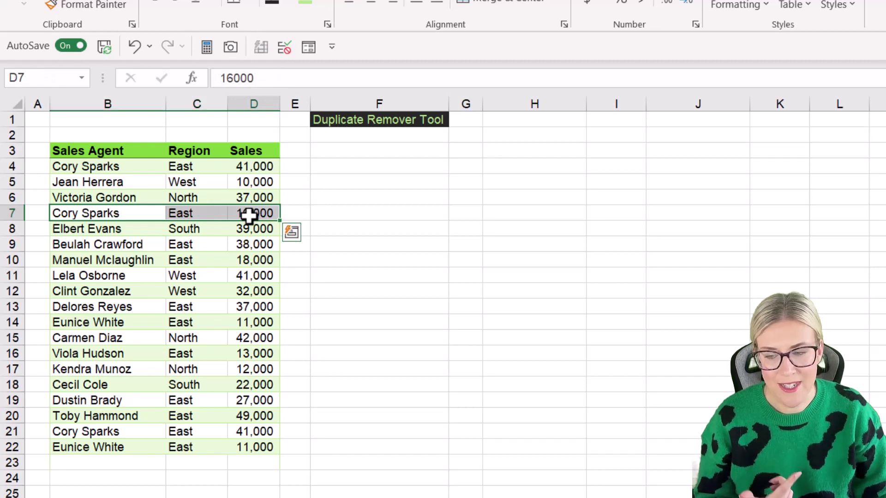
left_click(254, 169)
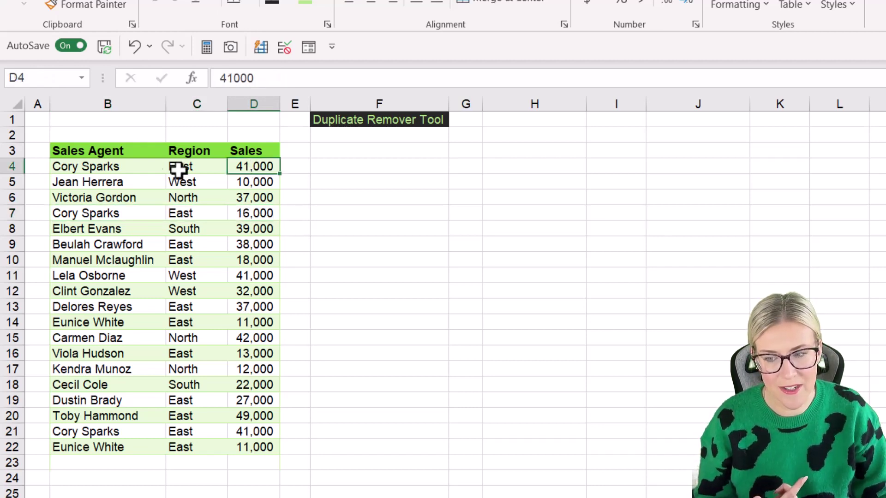
Step: Mark the repeated record in row 21 and compare it with rows 4 and 7
left_click(70, 431)
left_click_drag(63, 433, 254, 436)
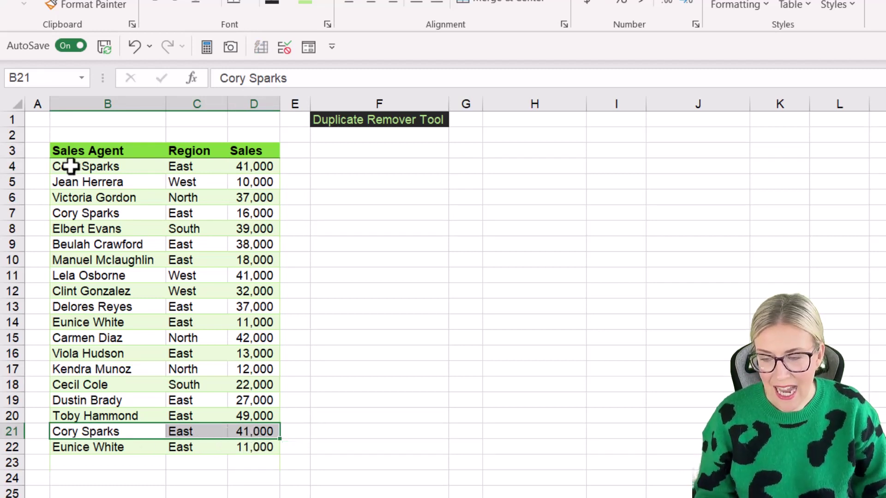
left_click_drag(70, 166, 259, 166, "ctrl")
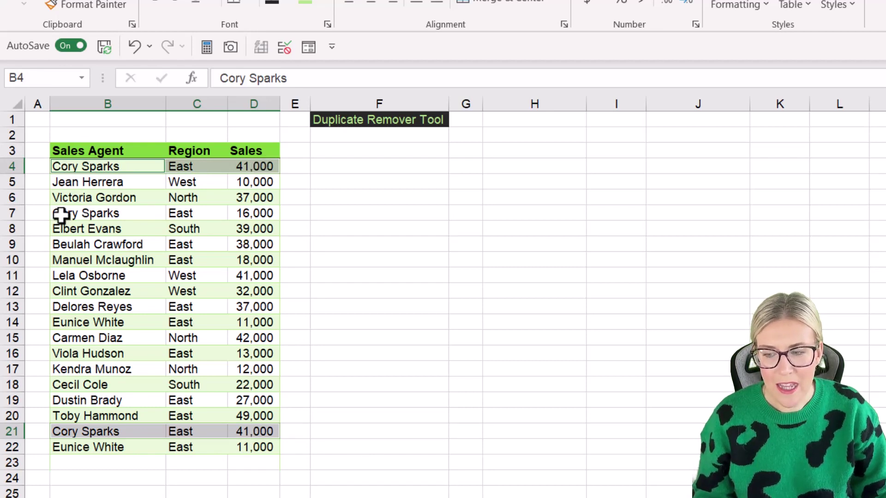
left_click(69, 214)
left_click_drag(158, 214, 233, 220)
left_click(256, 213)
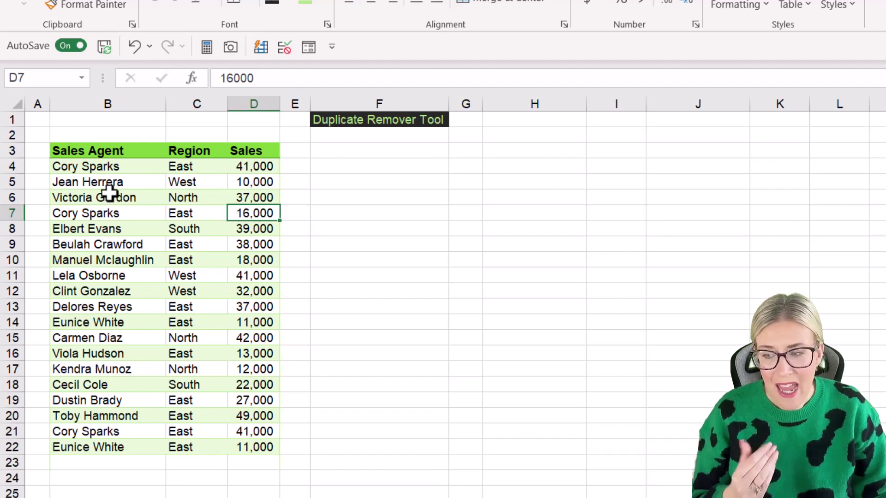
Step: Highlight the Sales Agent column, then row 4's agent, region and sales, and row 6's North region
left_click(103, 167)
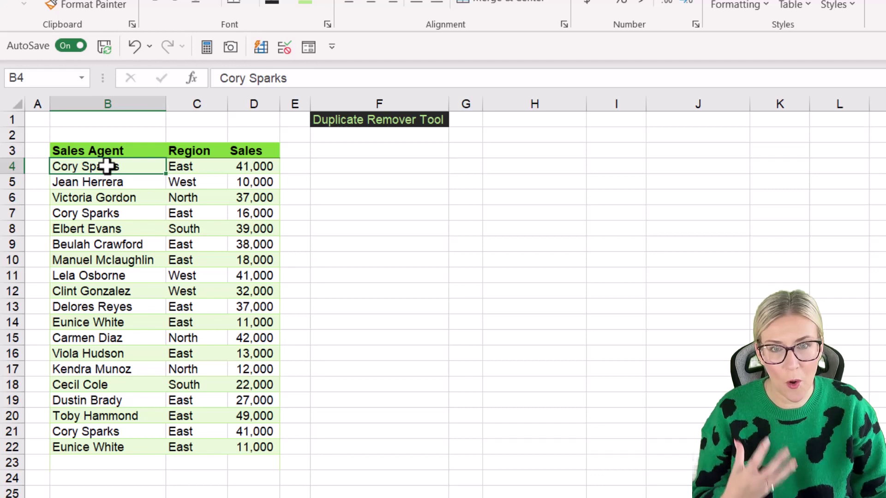
left_click_drag(107, 166, 101, 444)
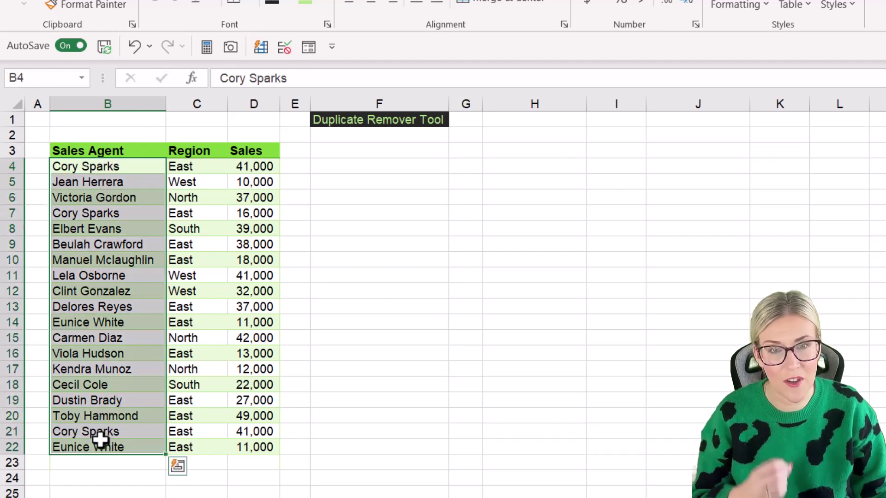
left_click(235, 227)
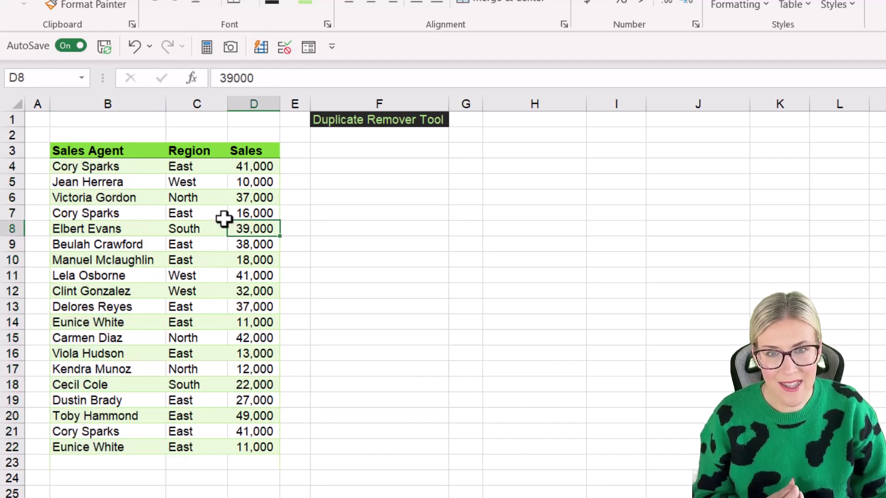
left_click(74, 167)
left_click(181, 167)
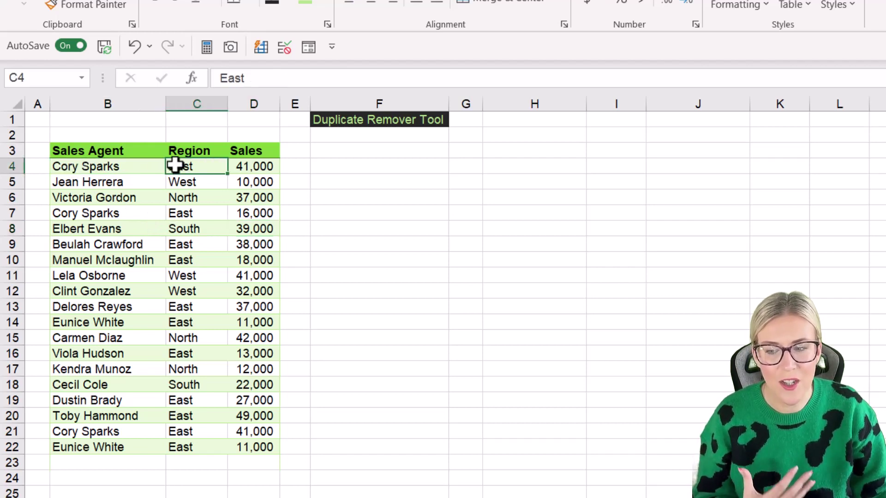
left_click(266, 167)
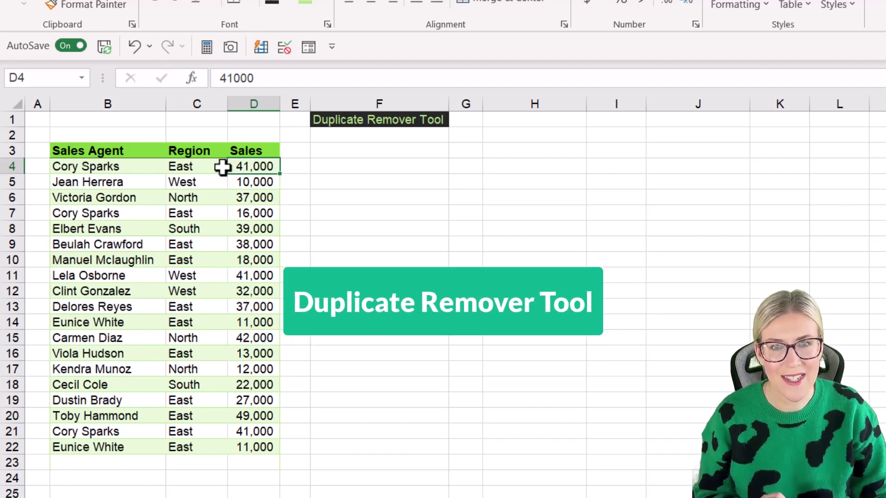
left_click(193, 200)
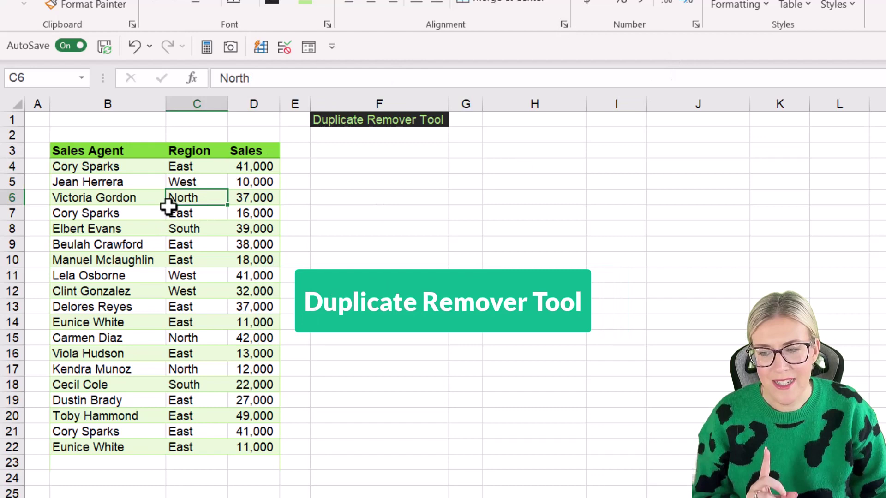
Step: Convert B3:D22 into a table with headers and name it SalesByAgent
key("ctrl+t")
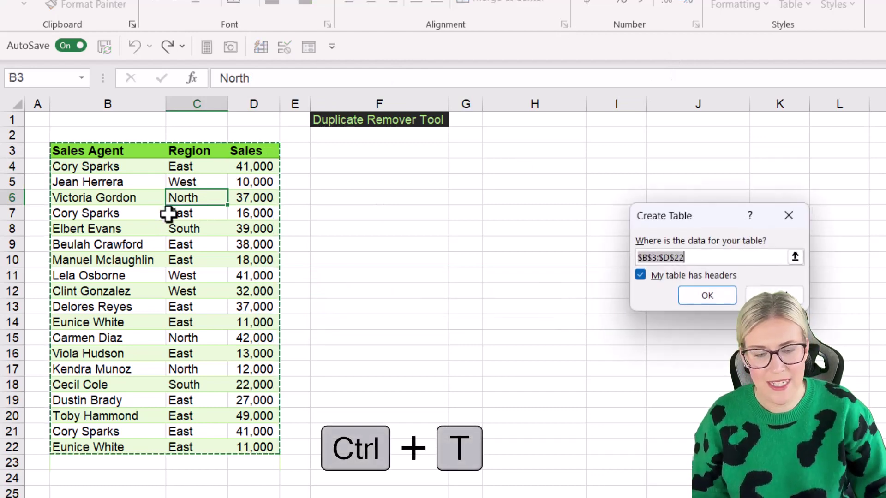
left_click(706, 299)
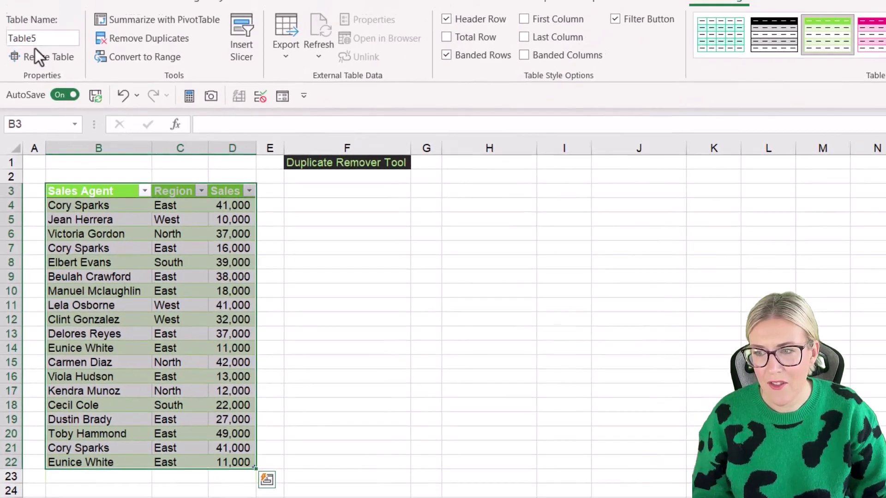
left_click(48, 0)
type("SalesByAgent")
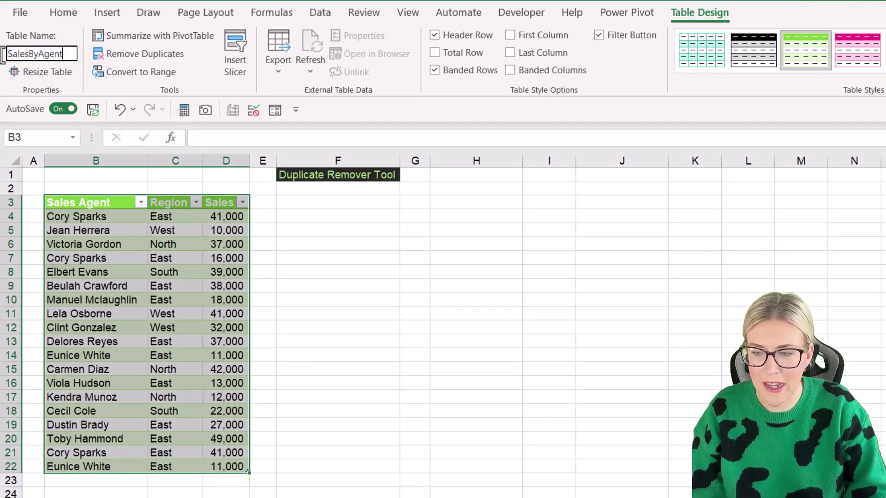
key("Return")
left_click(133, 234)
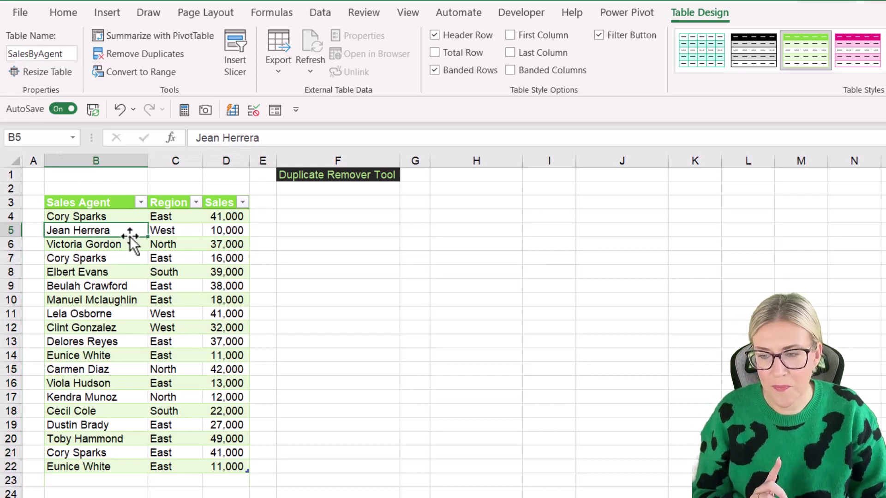
left_click(116, 262)
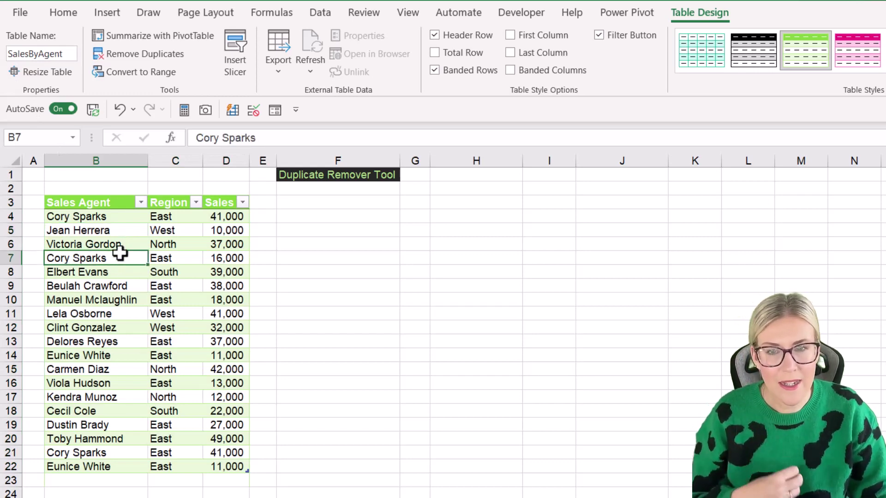
Step: Remove Duplicates on Sales Agent, Region and Sales together, deleting 2 repeated rows
left_click(325, 13)
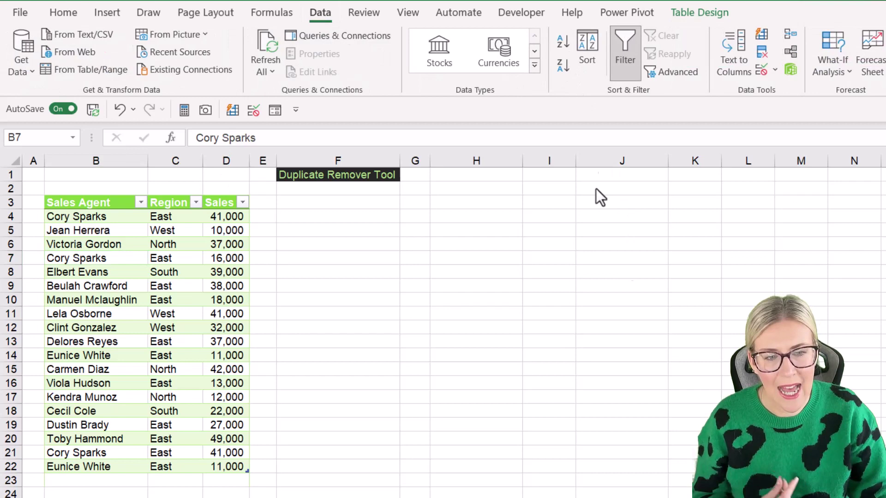
left_click(762, 54)
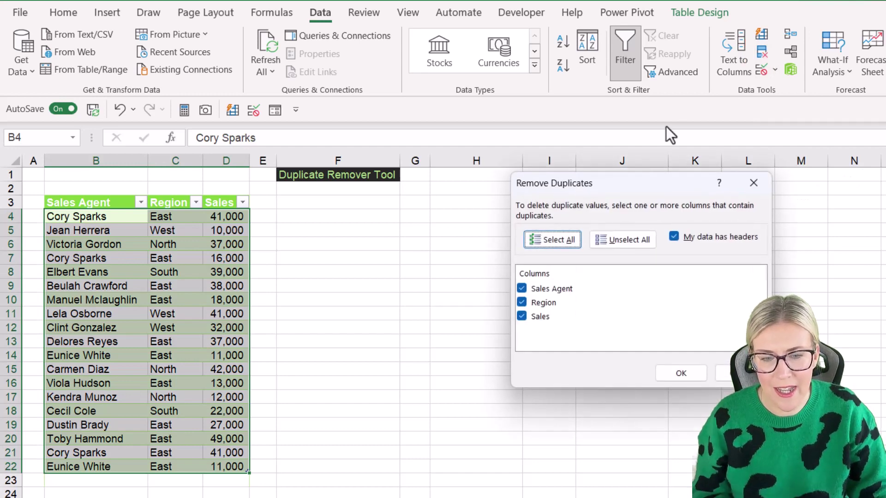
left_click_drag(637, 183, 230, 260)
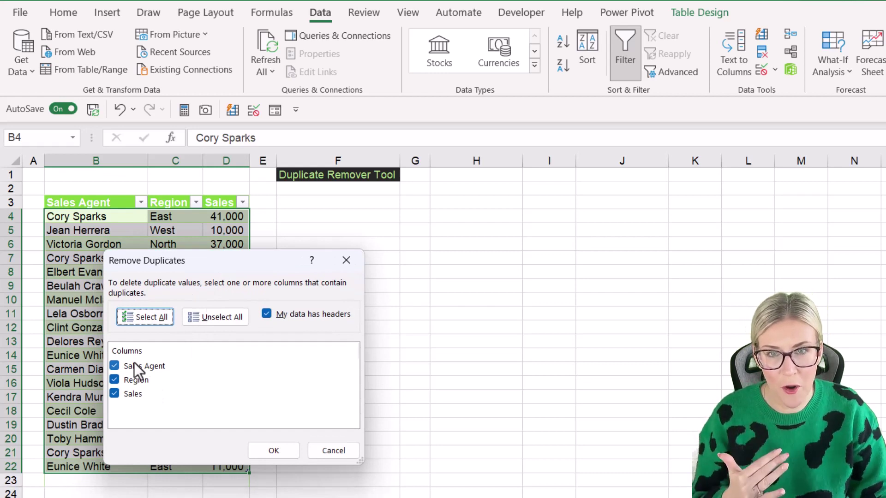
left_click_drag(204, 267, 299, 257)
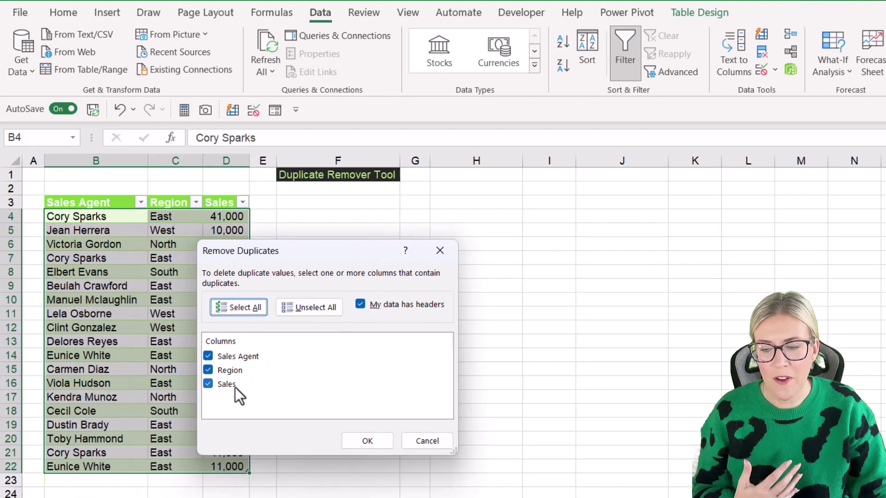
left_click(208, 370)
left_click(207, 384)
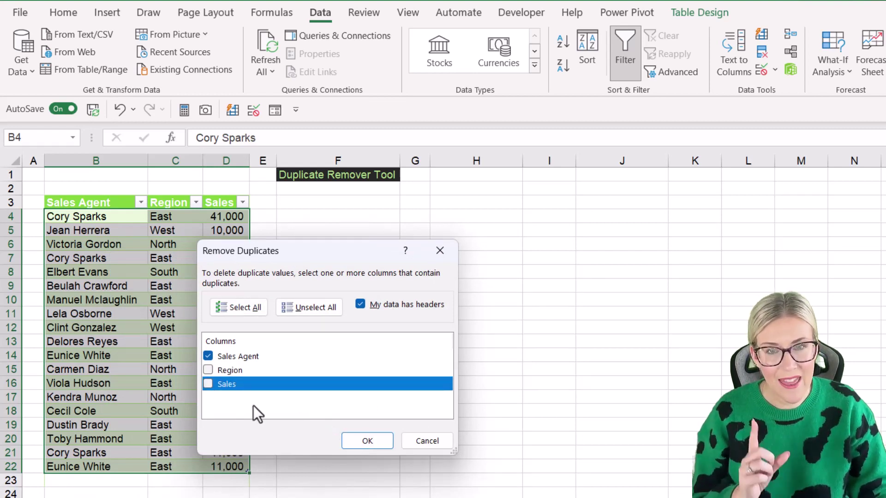
left_click(208, 370)
left_click(210, 383)
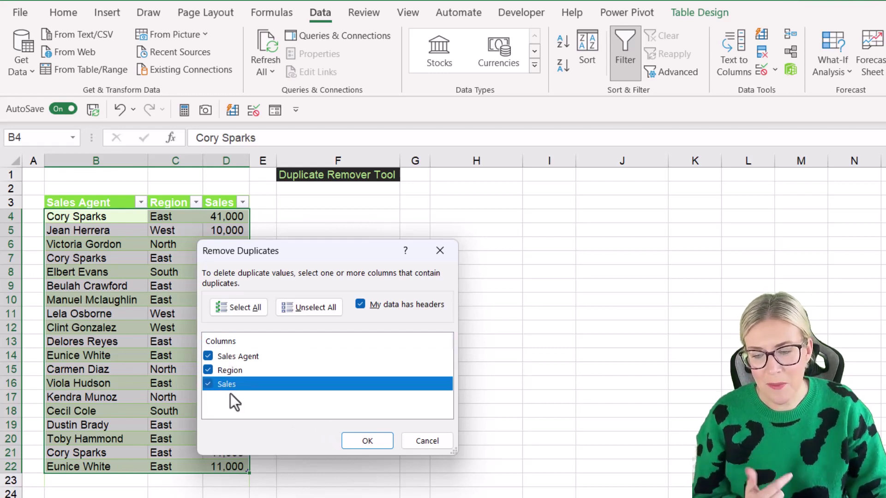
left_click(367, 440)
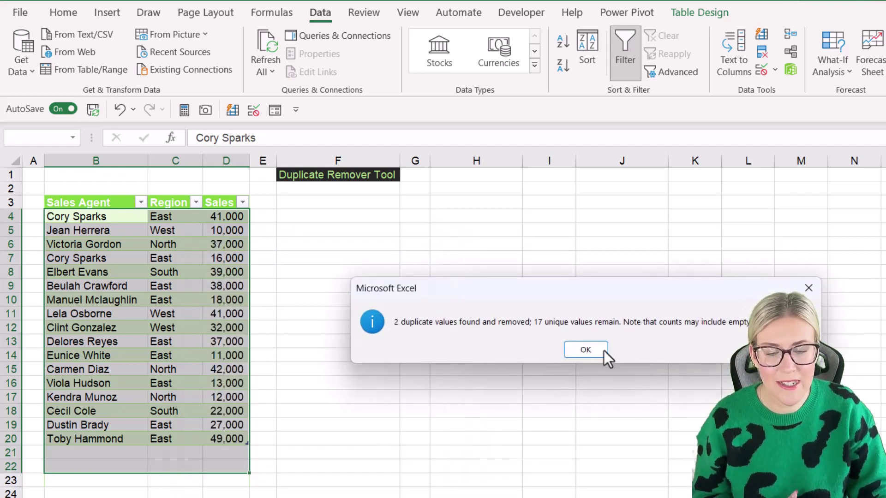
left_click(591, 350)
left_click(344, 272)
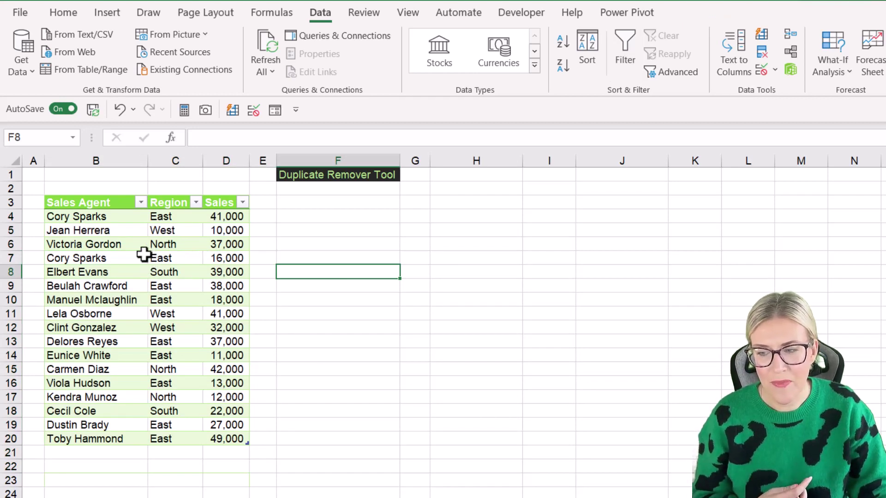
left_click_drag(47, 216, 231, 217)
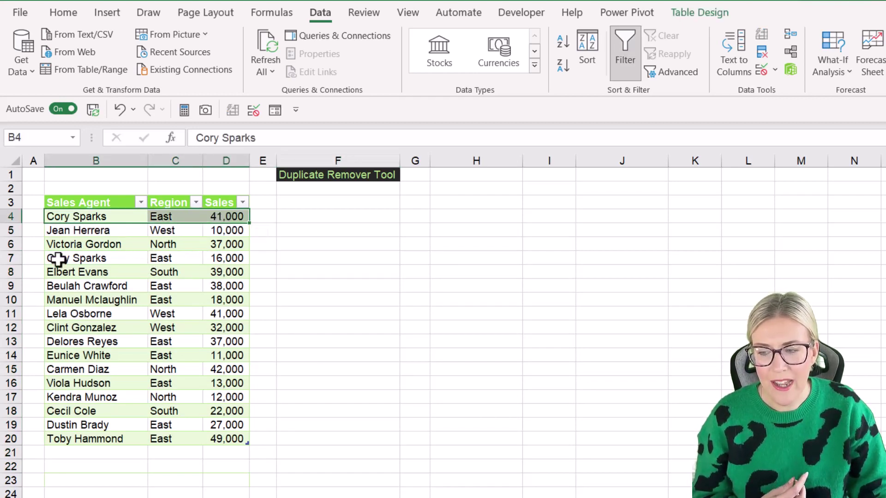
left_click_drag(57, 259, 240, 258)
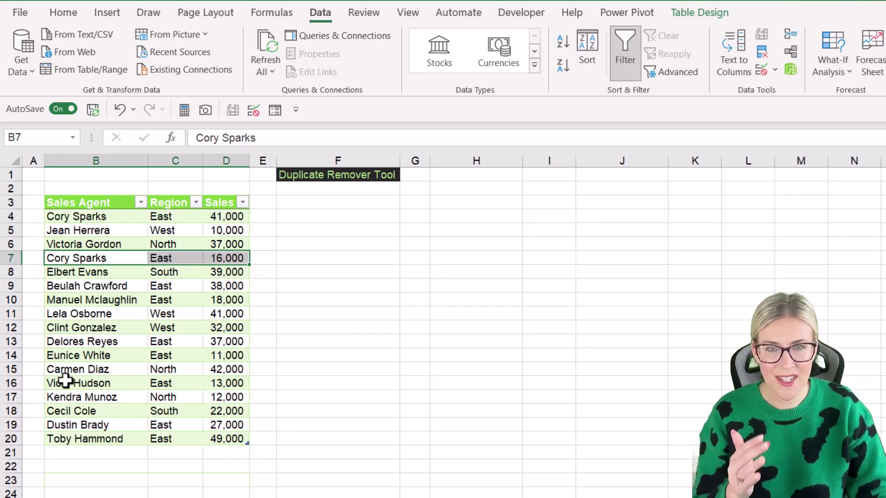
left_click(60, 396)
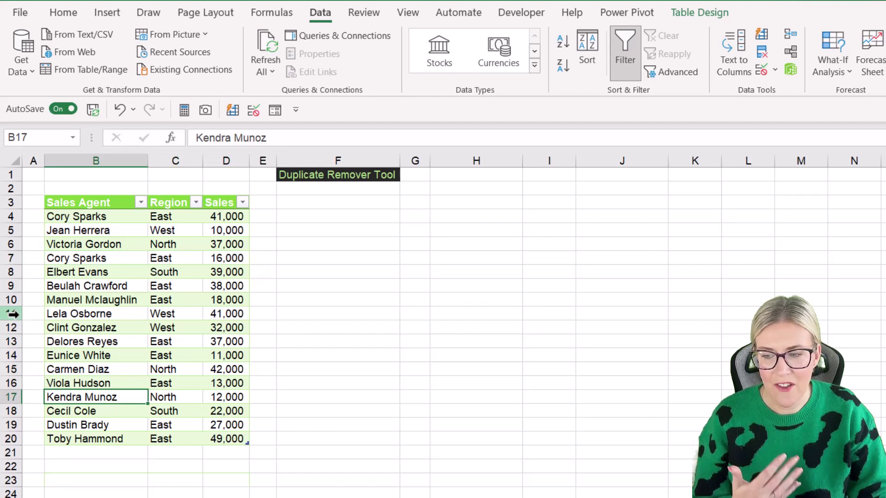
left_click_drag(64, 257, 236, 261)
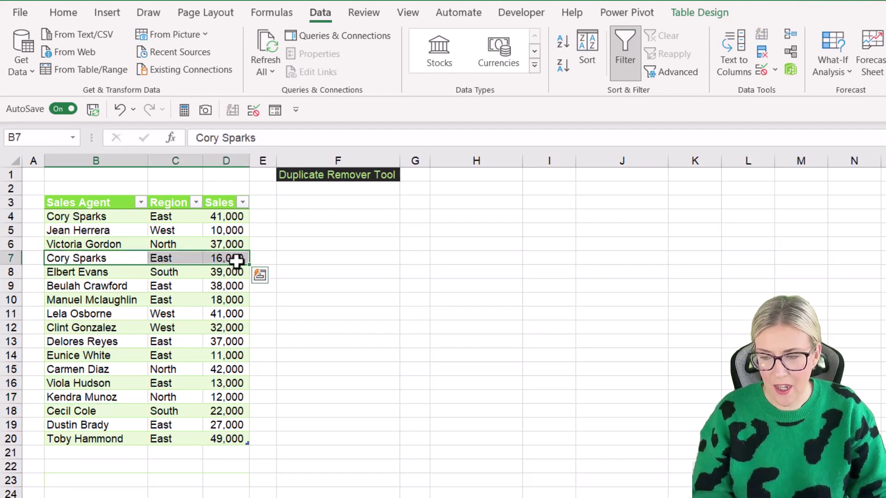
key("ctrl+c")
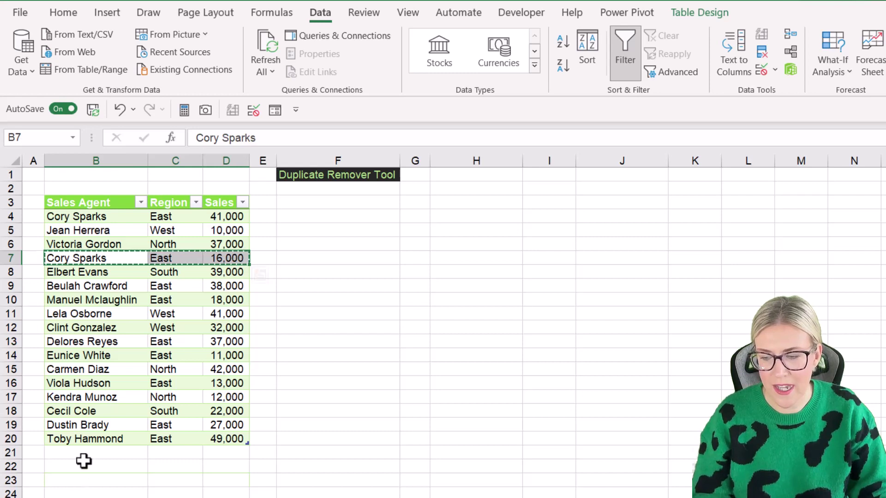
left_click(85, 453)
key("ctrl+v")
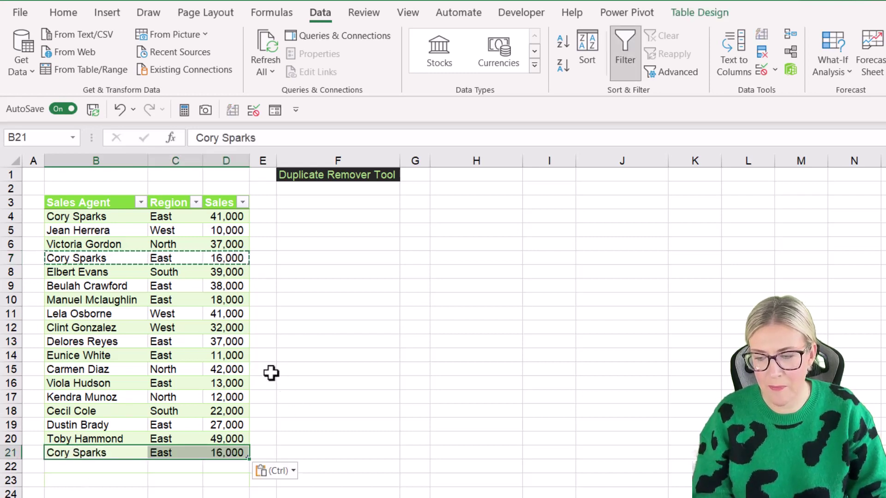
left_click(185, 329)
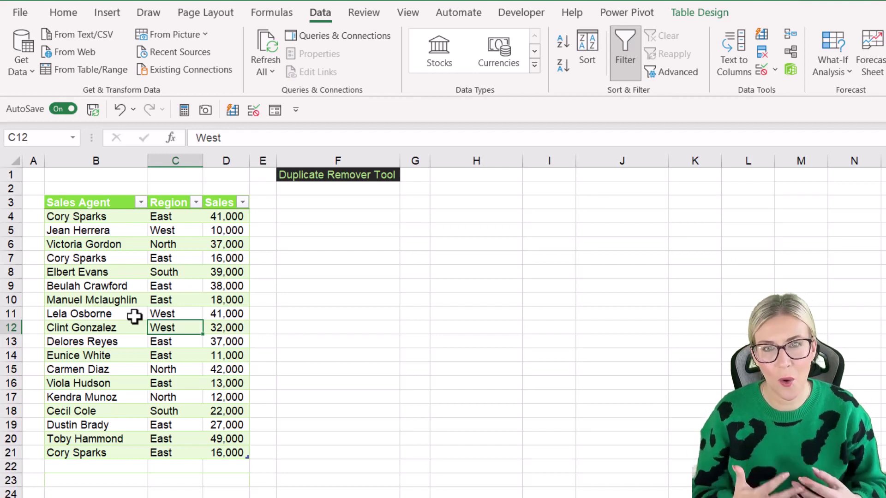
left_click(81, 457)
key("shift+space")
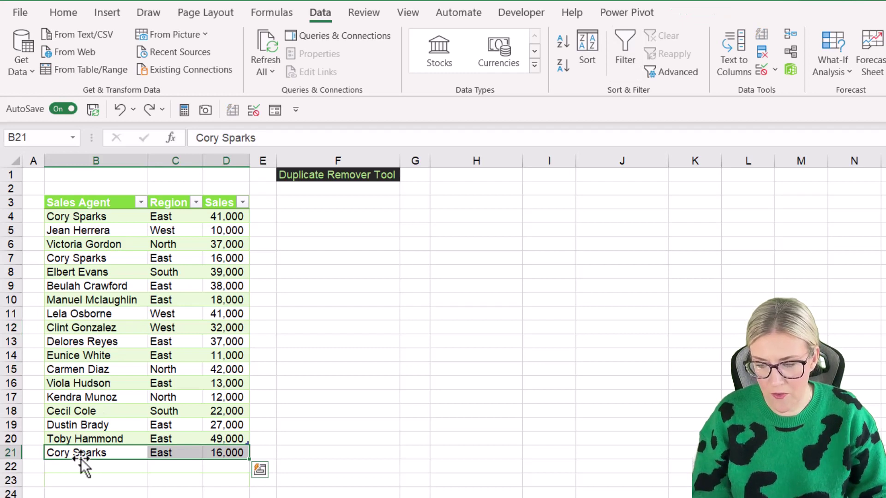
key("ctrl+z")
left_click(300, 272)
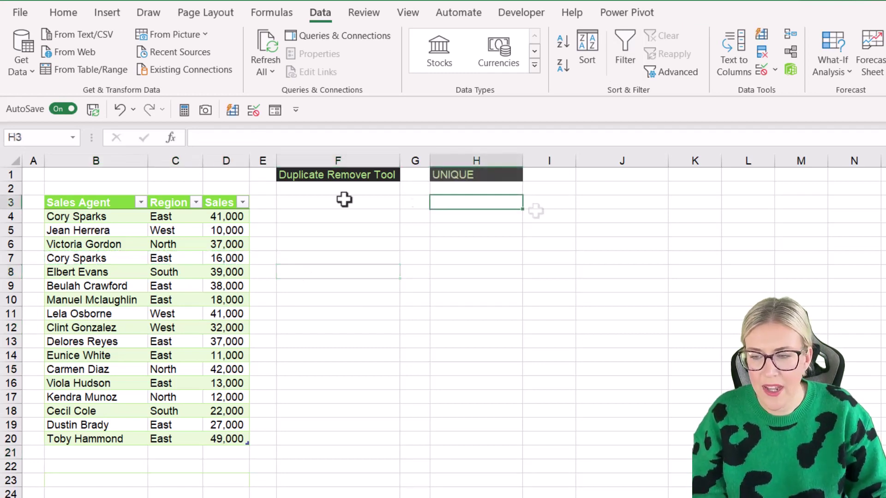
Step: Copy the Sales Agent, Region and Sales headers into H3:J3
left_click(63, 203)
key("ctrl+shift+Right")
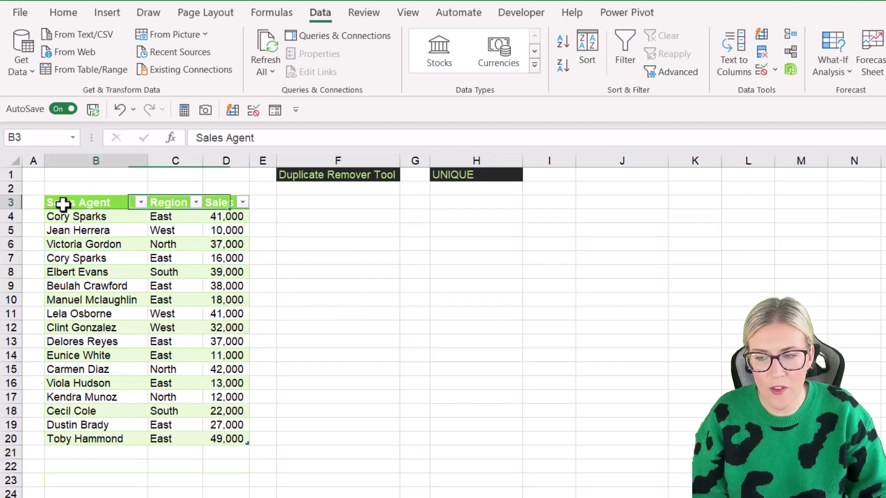
left_click_drag(63, 203, 228, 204)
key("ctrl+c")
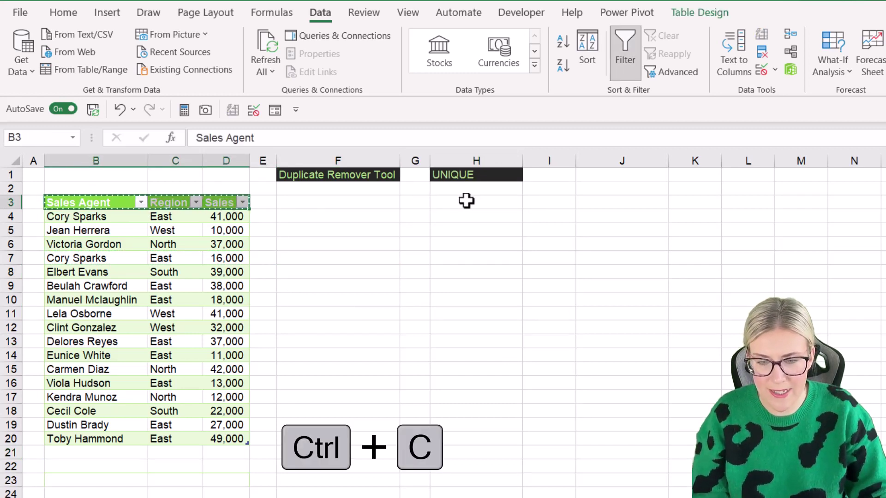
left_click(466, 201)
key("ctrl+v")
left_click(732, 201)
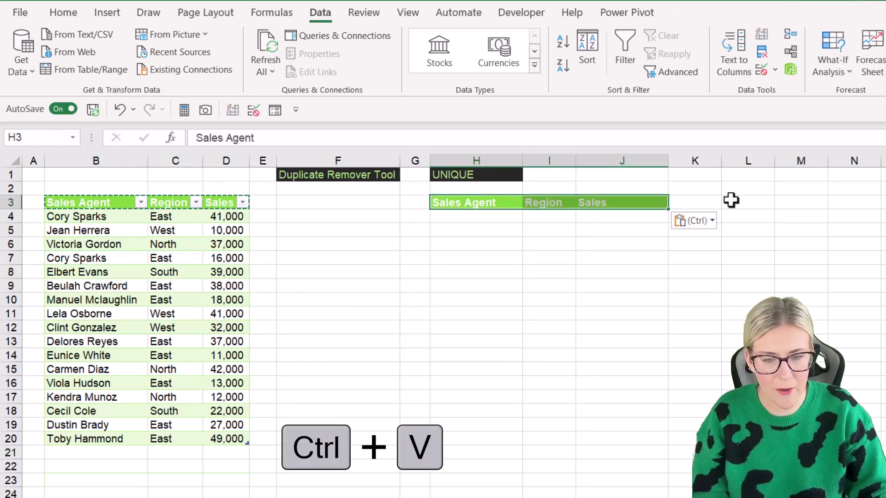
Step: Enter =UNIQUE(SalesByAgent) in H4 so the distinct rows spill below the headers
left_click(472, 214)
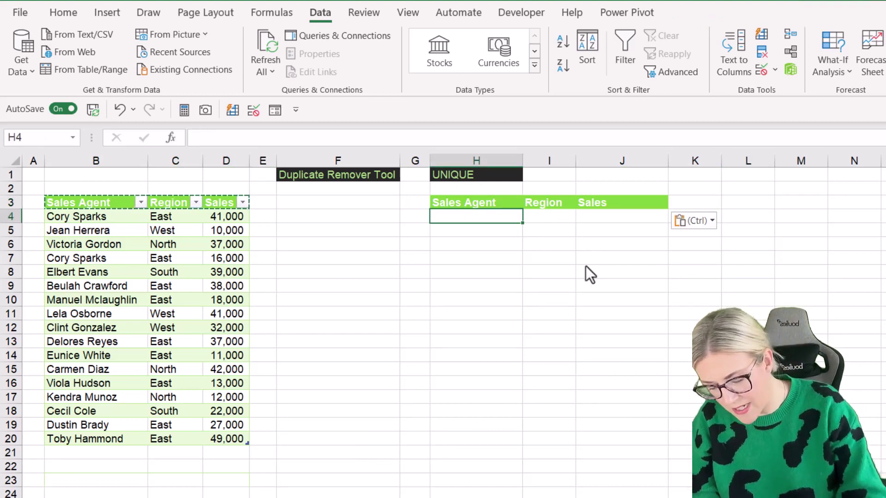
type("=UNIQ")
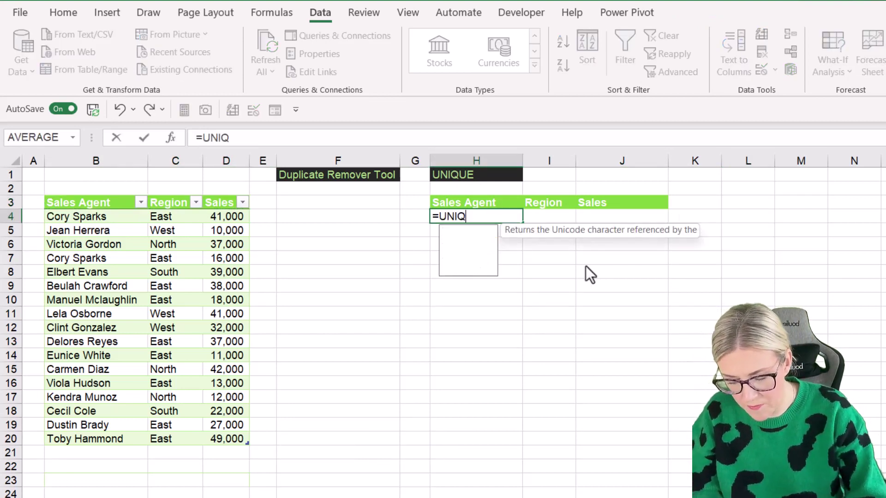
type("UE(")
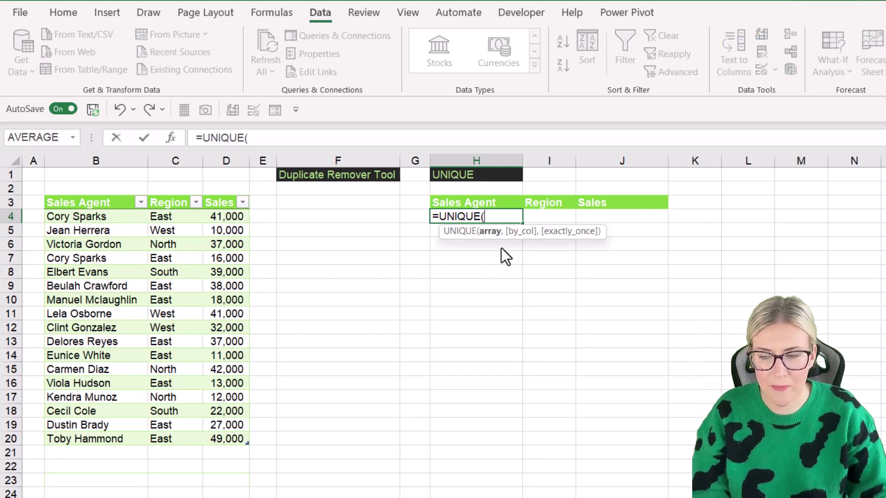
left_click(62, 218)
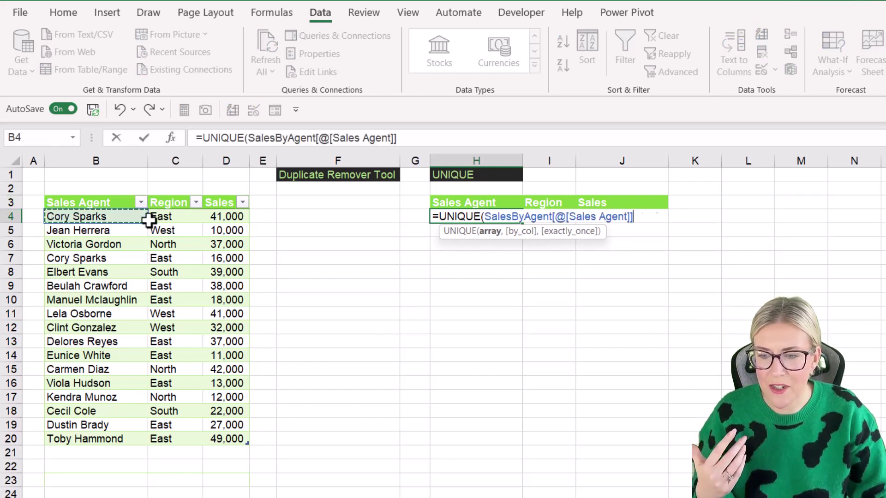
left_click_drag(149, 220, 207, 433)
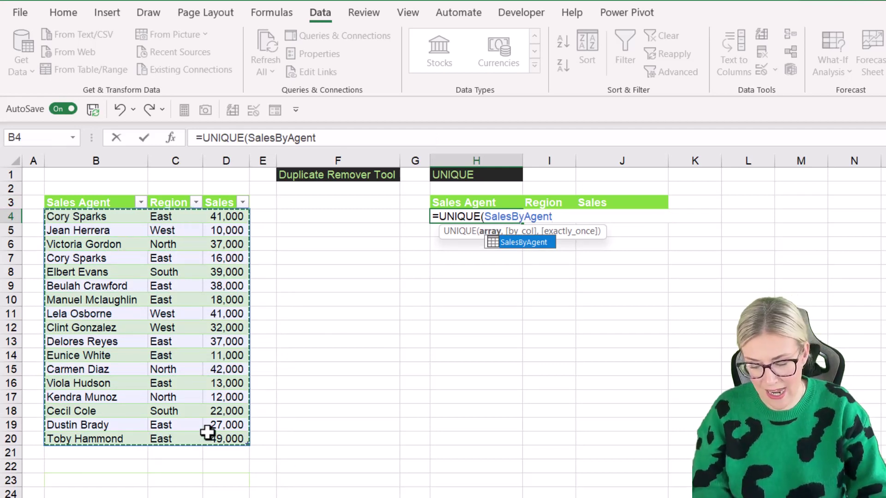
type(")")
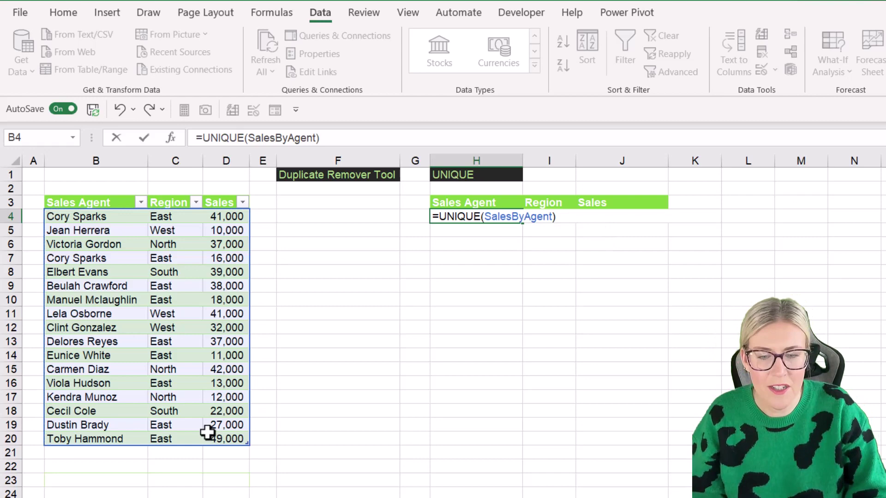
key("Return")
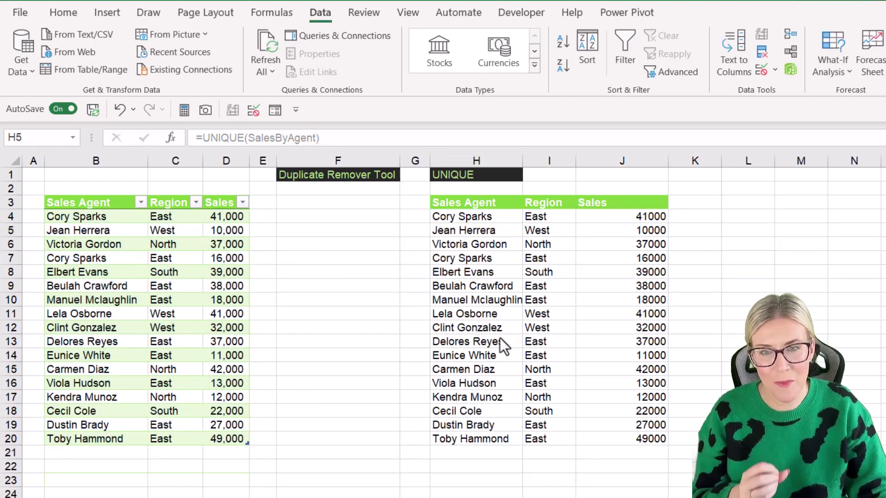
left_click(458, 216)
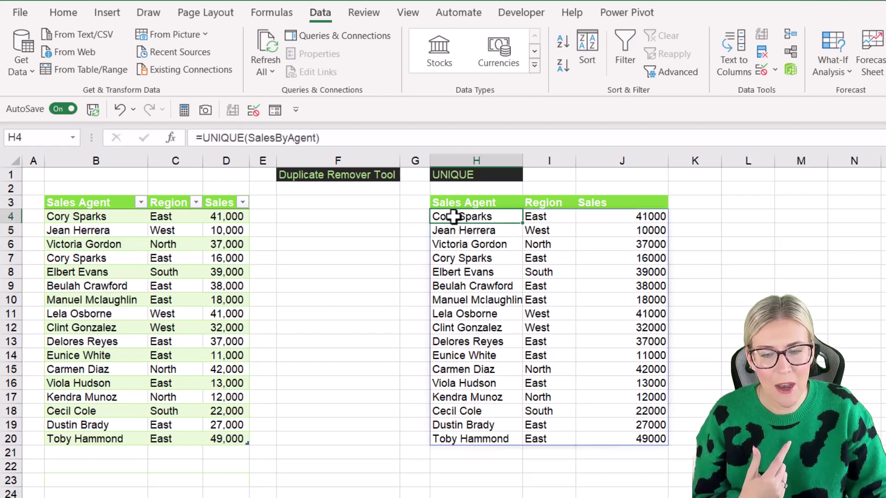
left_click_drag(452, 215, 637, 216)
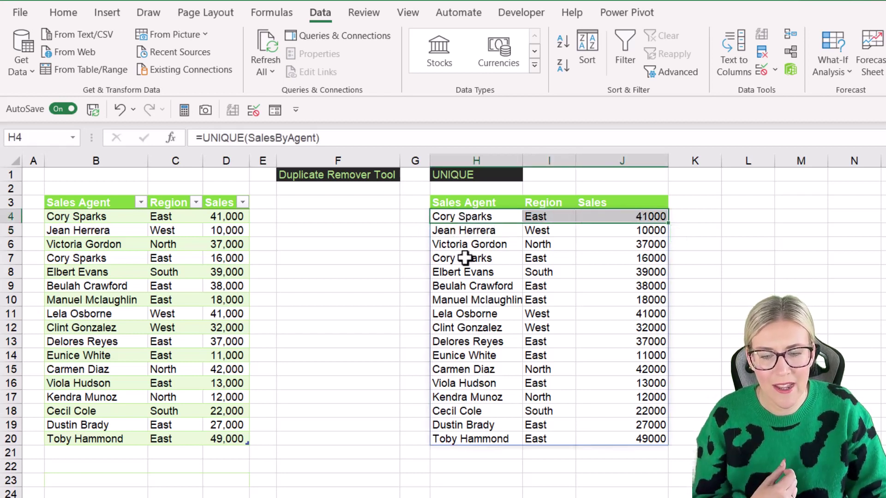
left_click_drag(480, 257, 643, 259)
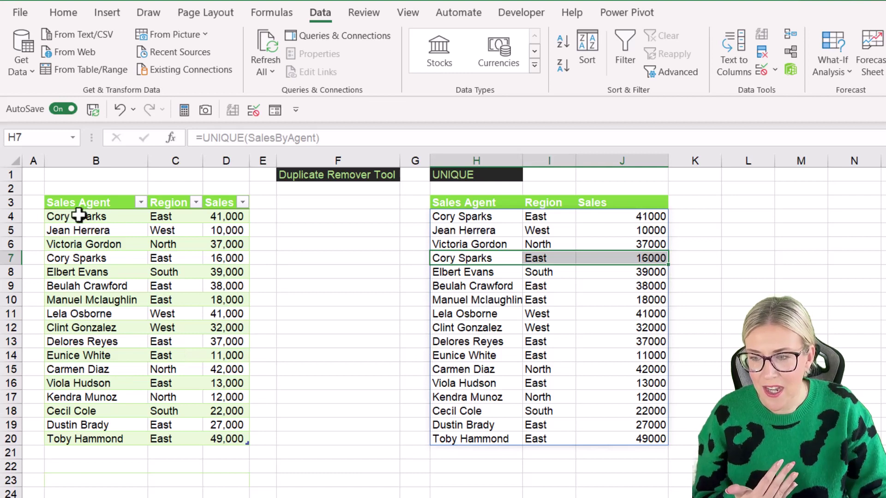
left_click(63, 216)
left_click_drag(63, 215, 224, 216)
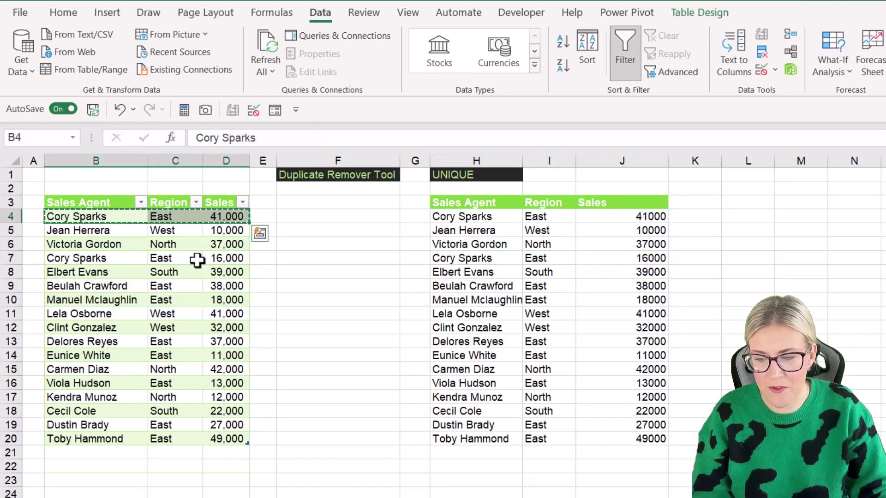
key("ctrl+c")
left_click(75, 452)
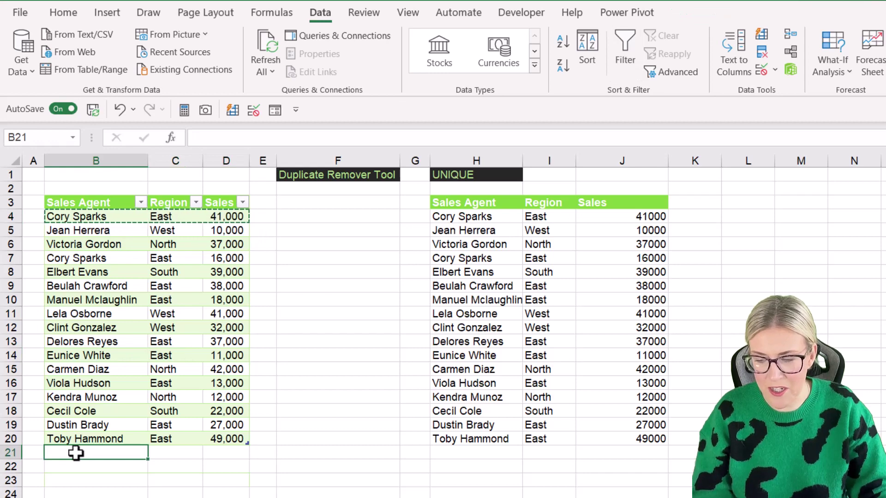
key("ctrl+v")
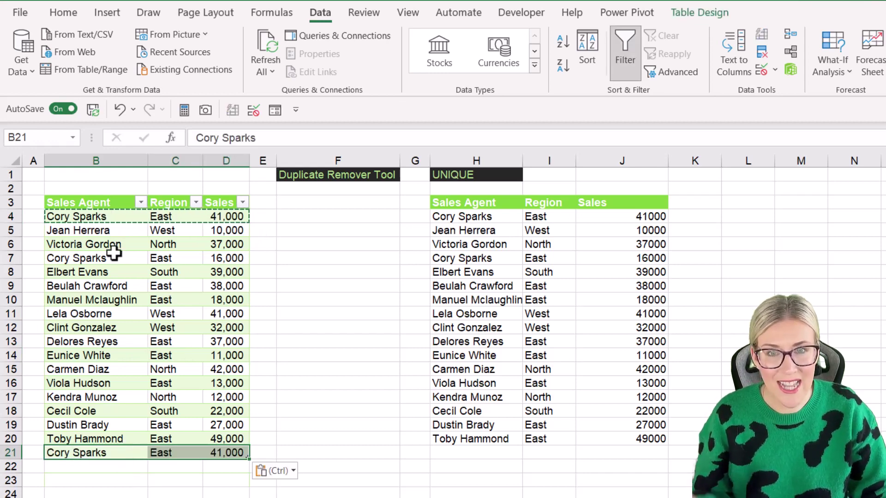
left_click(547, 226)
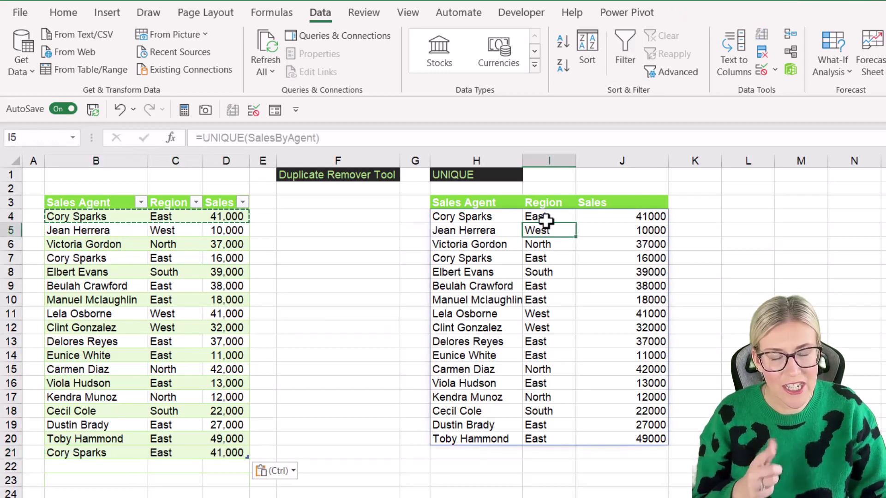
left_click(227, 452)
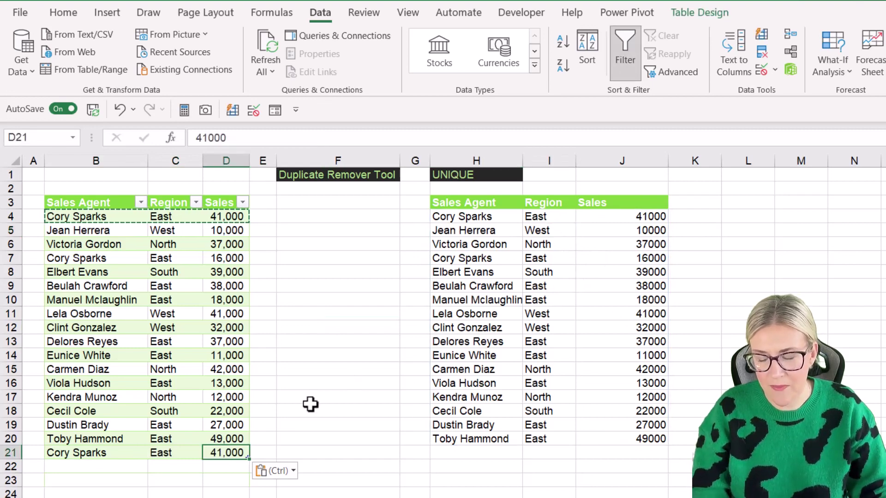
key("Escape")
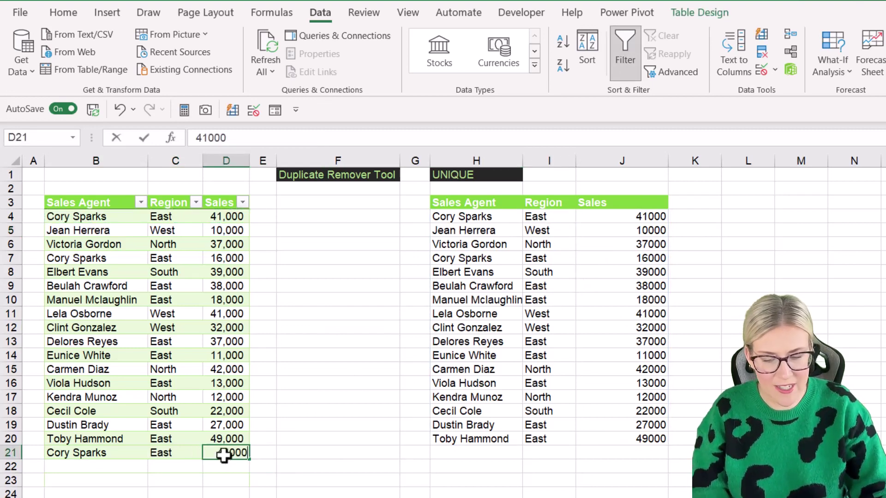
type("50,000")
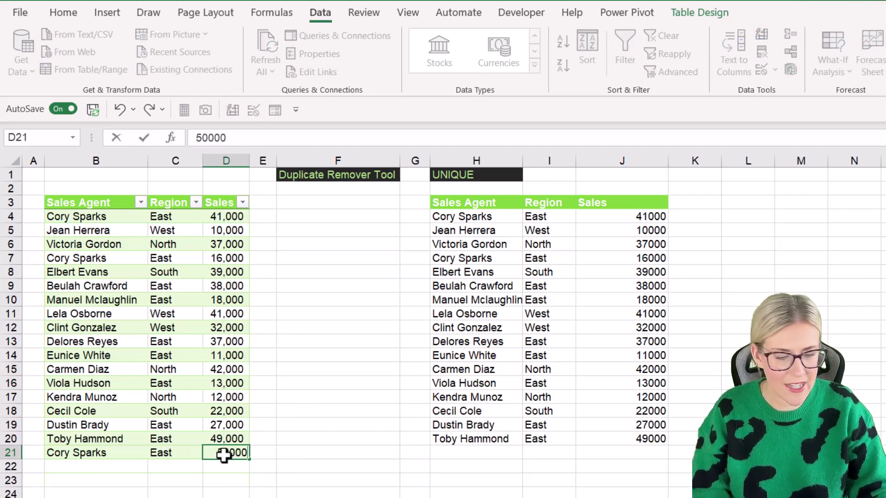
key("Return")
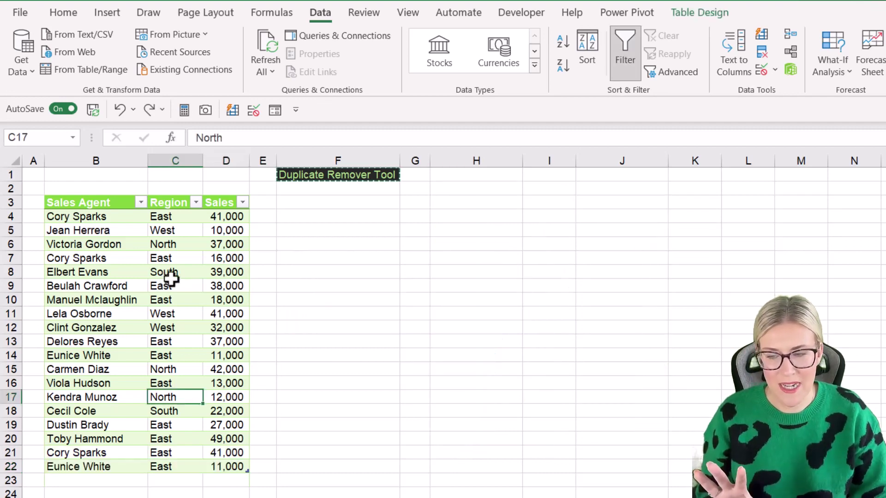
Step: Select a cell inside the SalesByAgent table
left_click(151, 284)
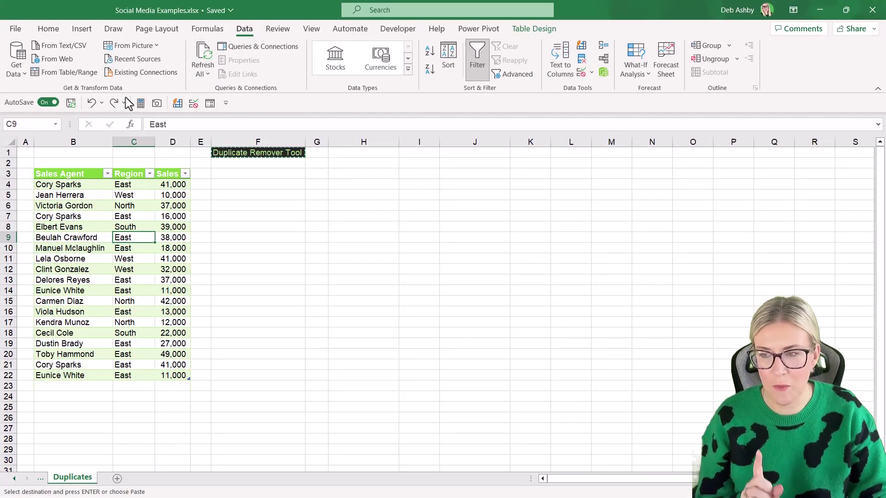
Step: Load the SalesByAgent table into Power Query and remove rows with duplicate sales agents
left_click(67, 74)
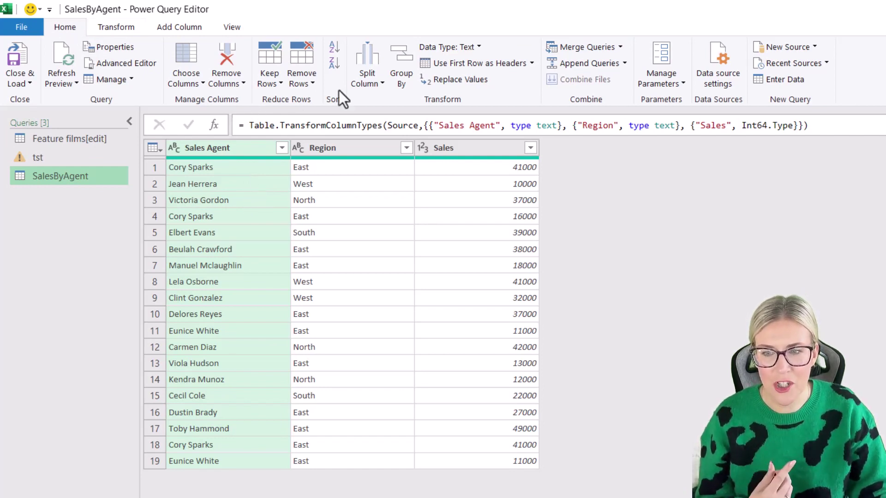
left_click(307, 77)
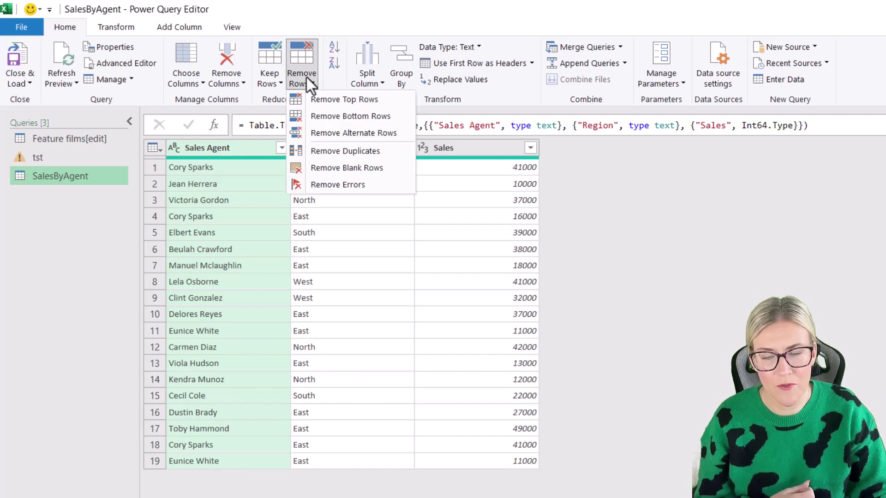
left_click(325, 156)
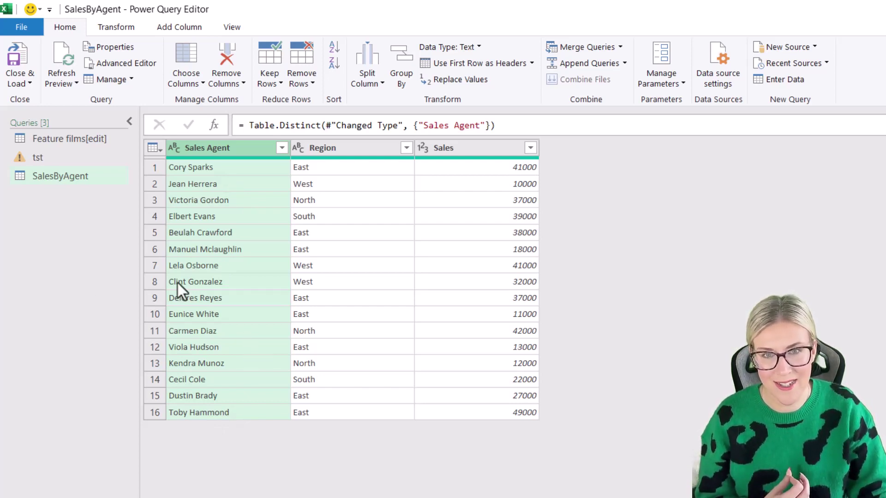
Step: Close Power Query and load the deduplicated query into the workbook
left_click(28, 83)
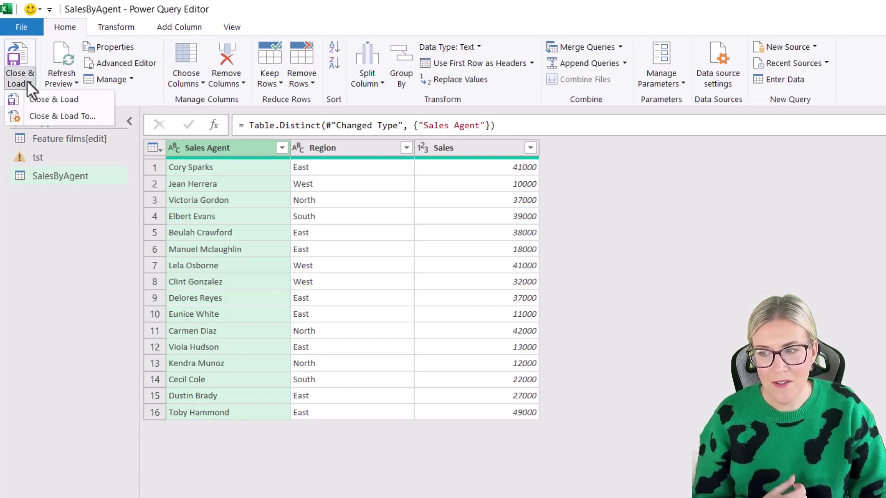
left_click(31, 101)
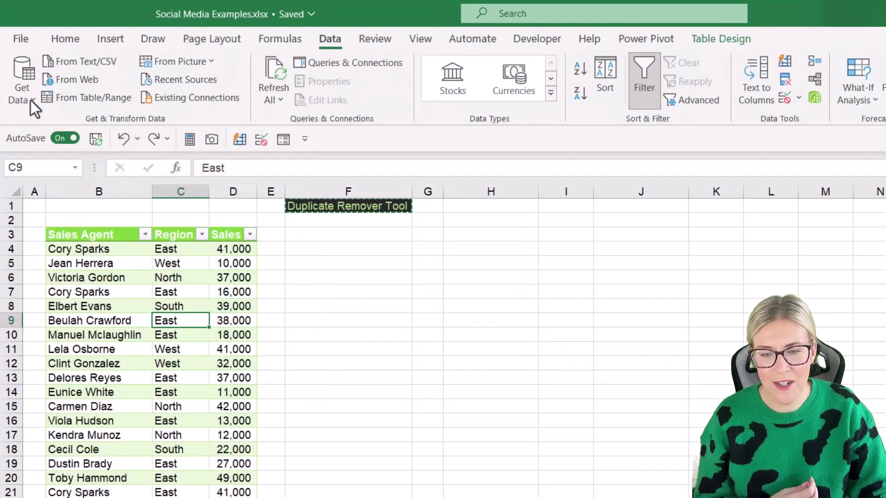